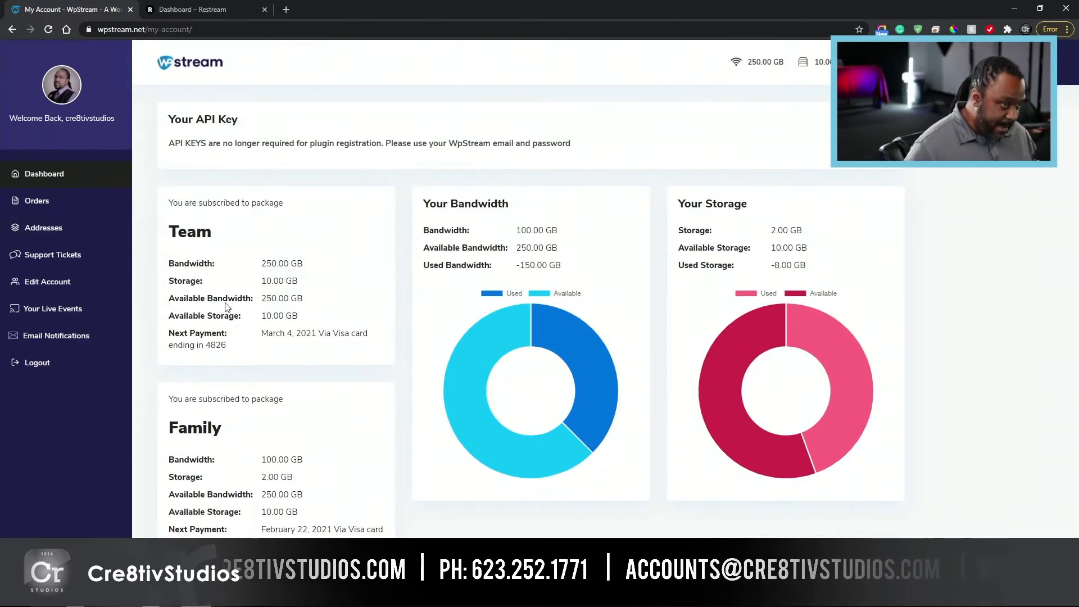
Step: Load the wpstream.net home page in place of the account page
left_click(152, 30)
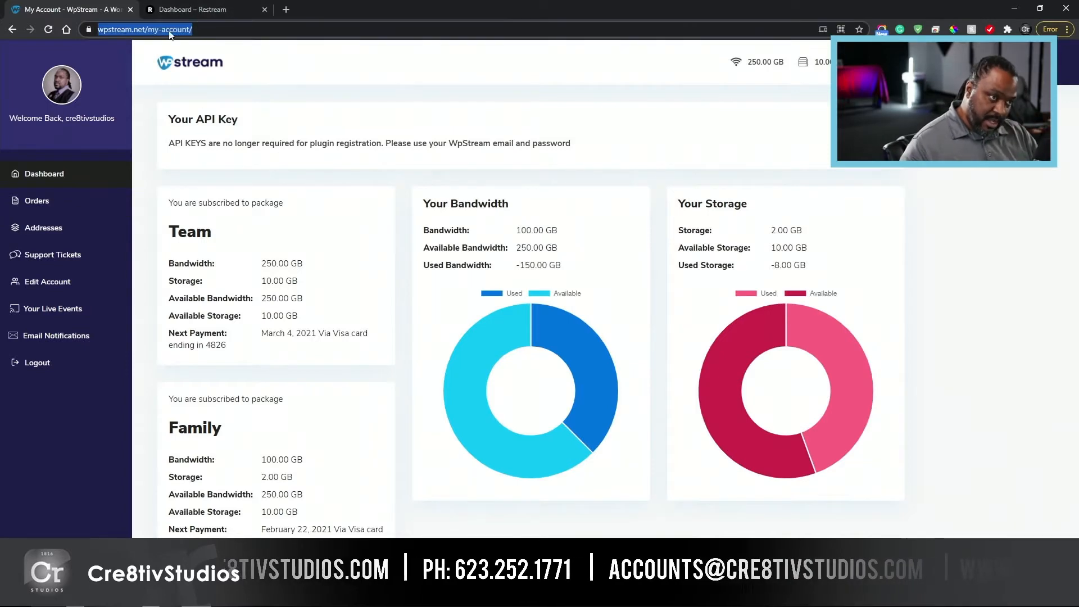
left_click_drag(174, 29, 541, 63)
key("BackSpace")
key("Return")
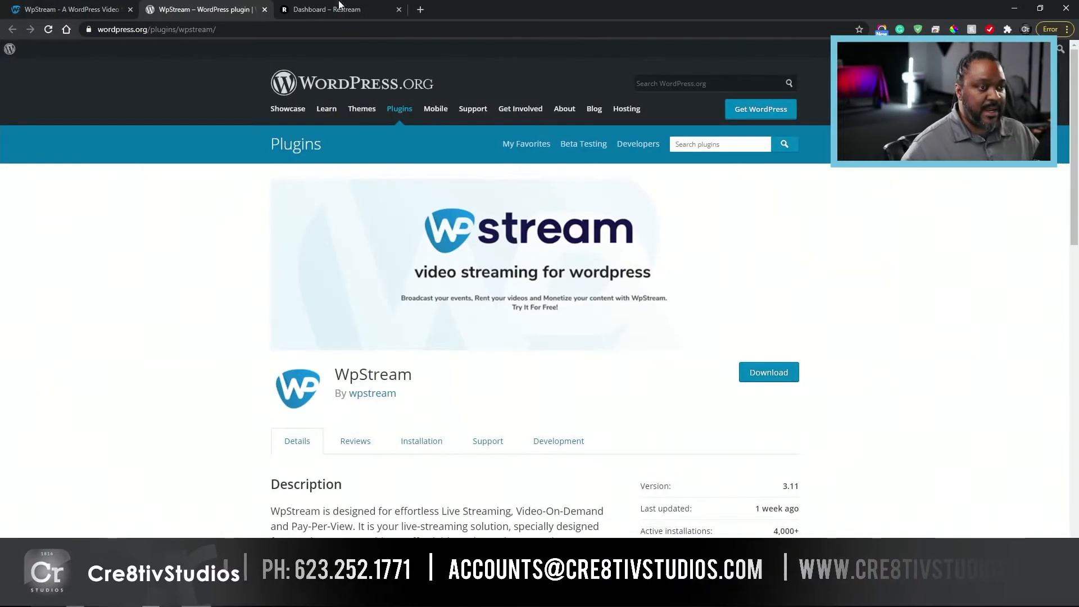
Step: Open the WordPress admin dashboard at remnanttv.us/wp-admin in a new browser tab
left_click(420, 10)
type("remnanttv.us/wp-admin")
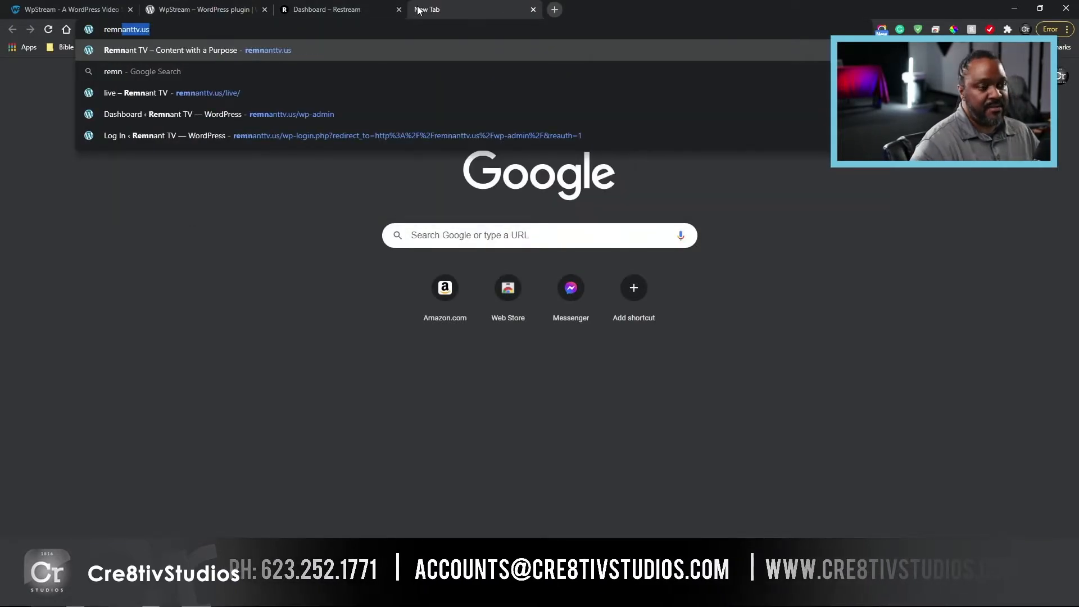
key("Right")
type("/wp")
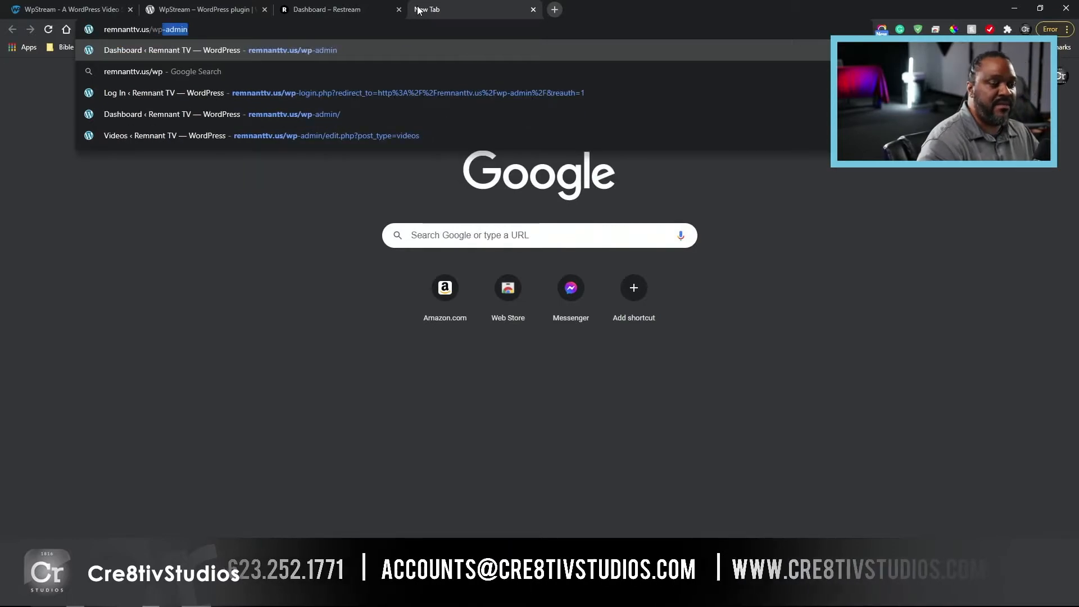
key("Return")
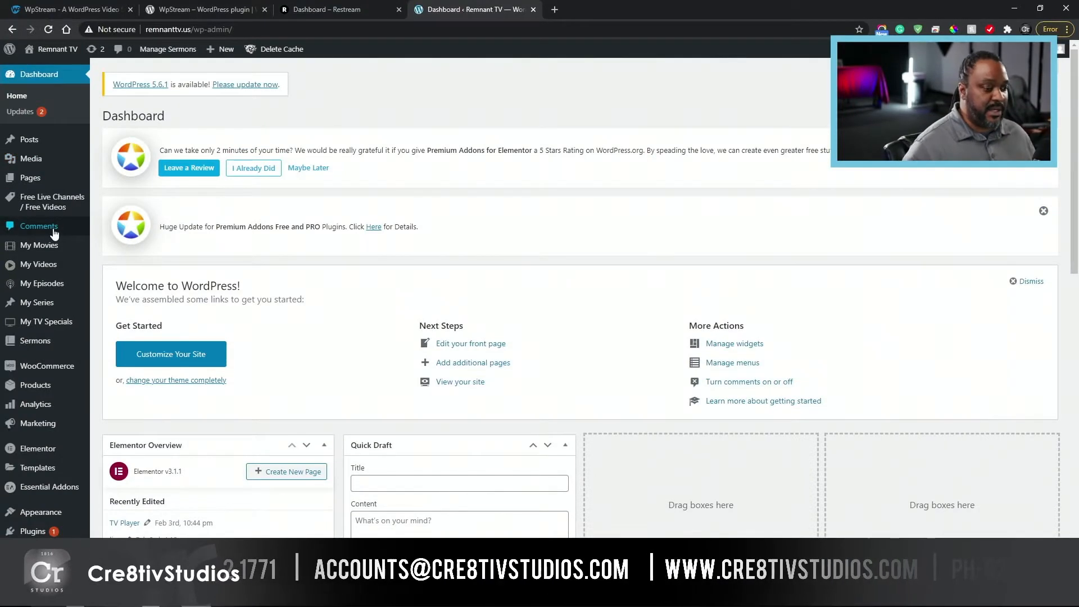
Step: Try to choose the wpstream-elementor archive on the Desktop as a plugin to upload to the WordPress site
mouse_move(55, 535)
left_click(109, 548)
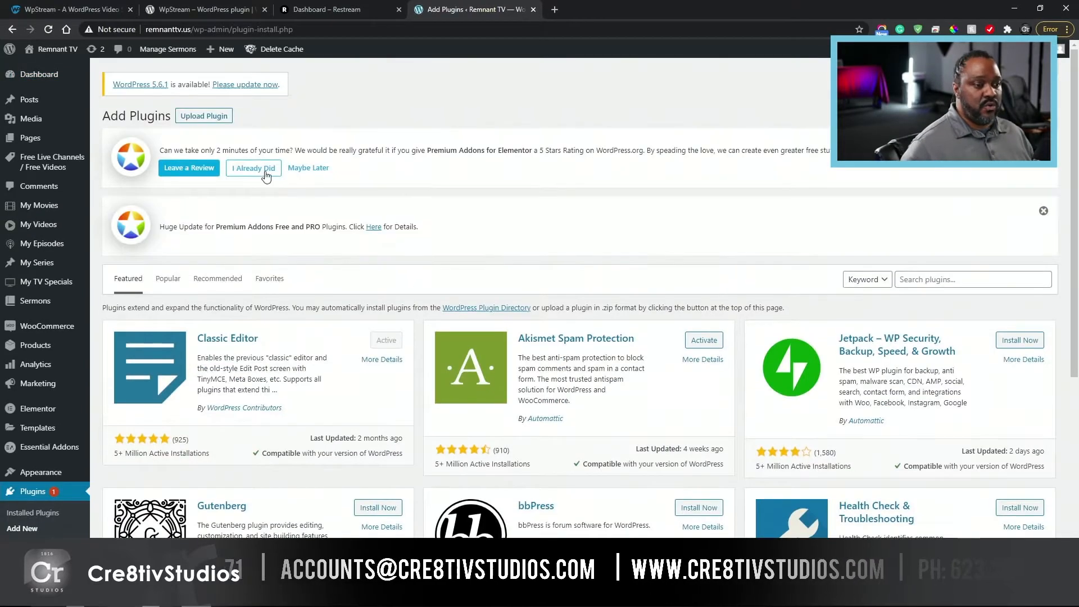
left_click(204, 117)
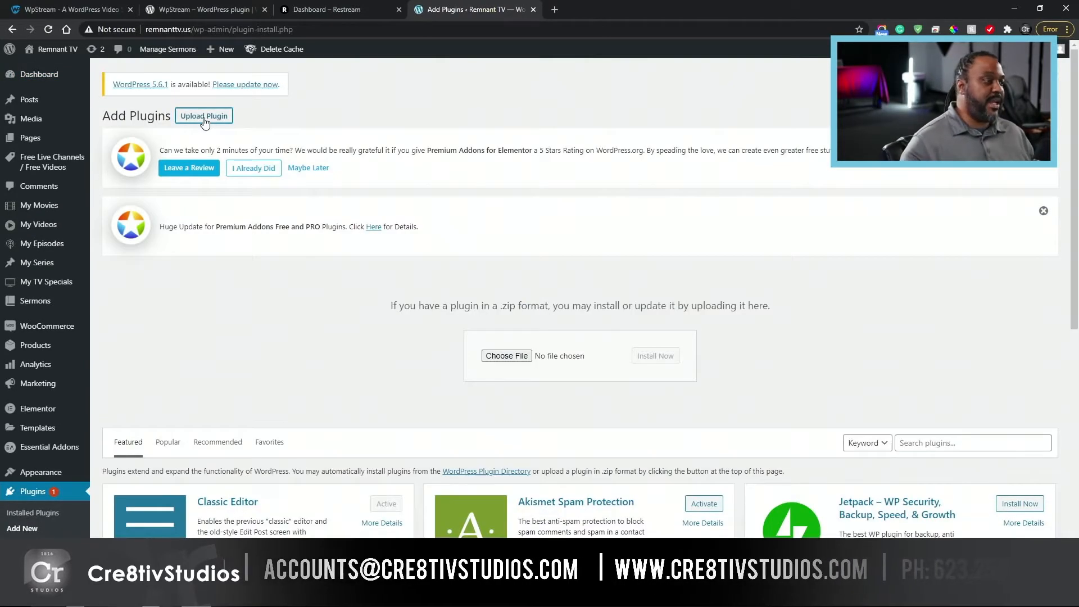
left_click(554, 363)
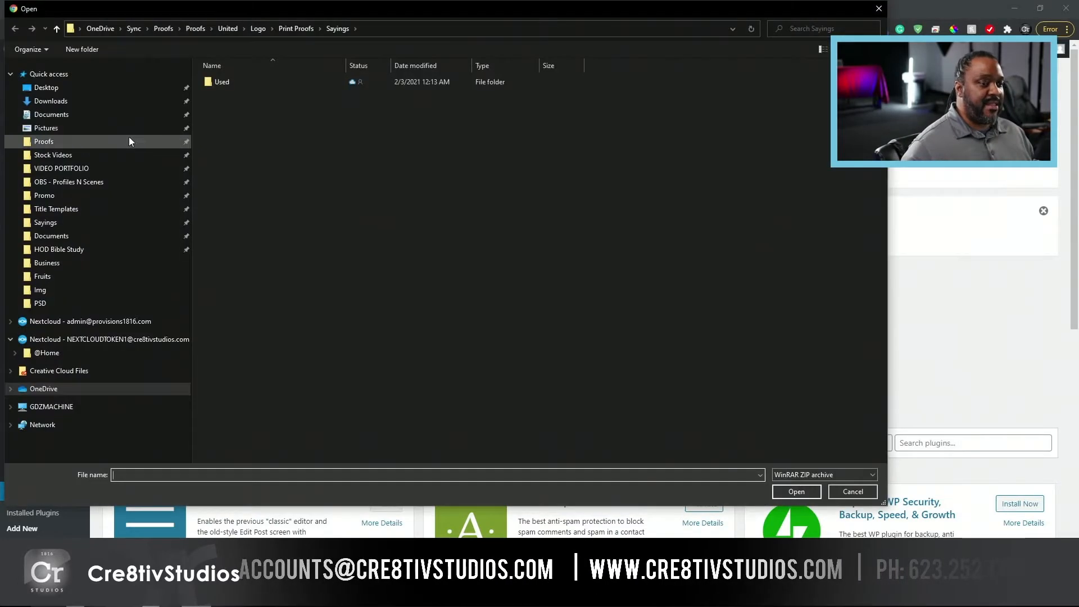
left_click(76, 84)
left_click(797, 93)
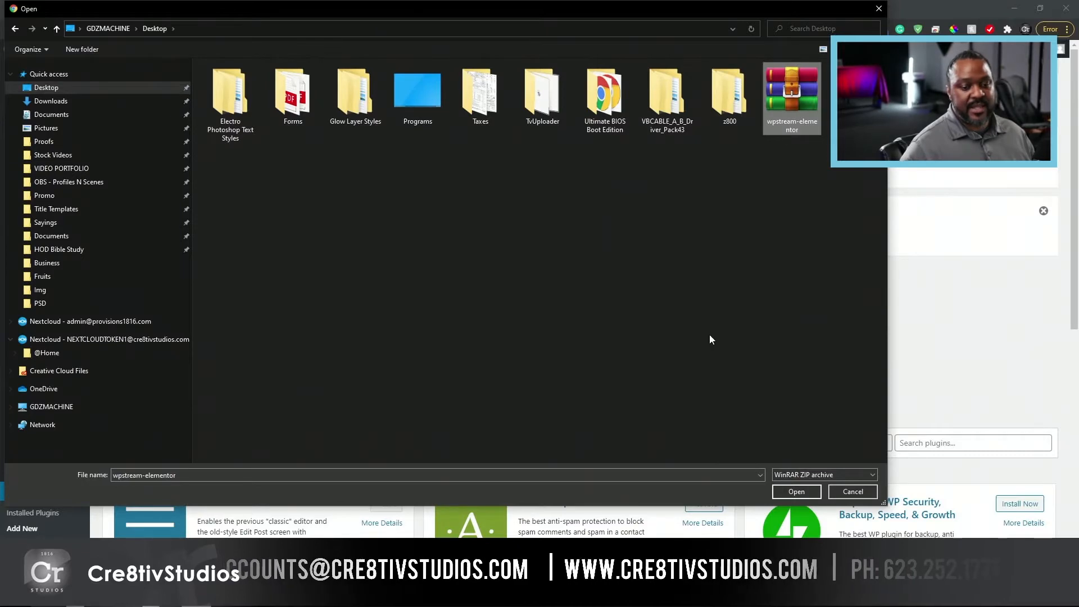
left_click(852, 491)
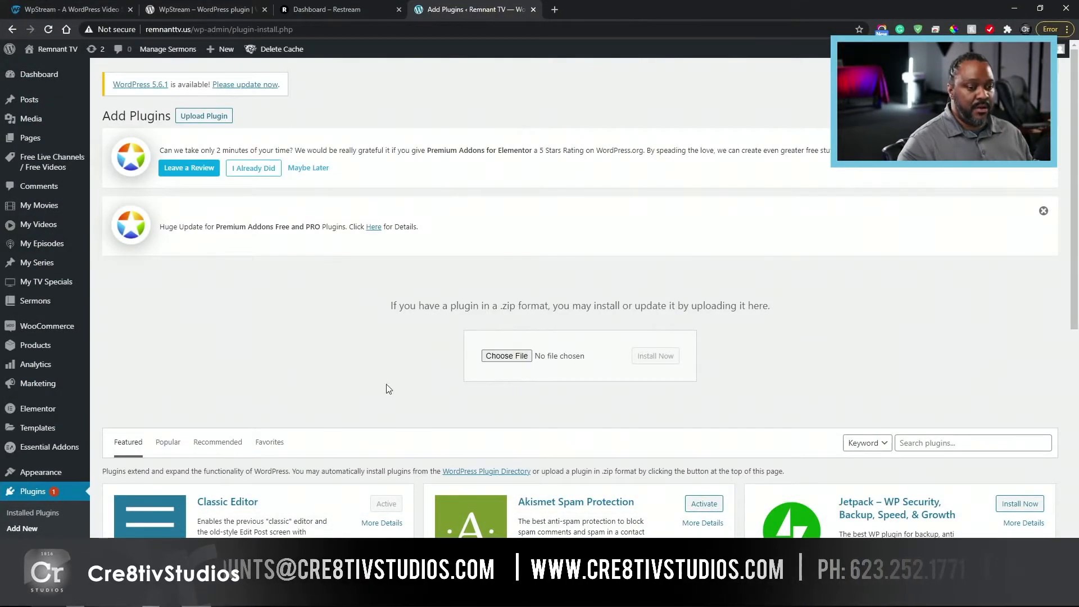
Step: Create a new Free Live Channel titled "demostream" and publish it
left_click(47, 86)
mouse_move(50, 162)
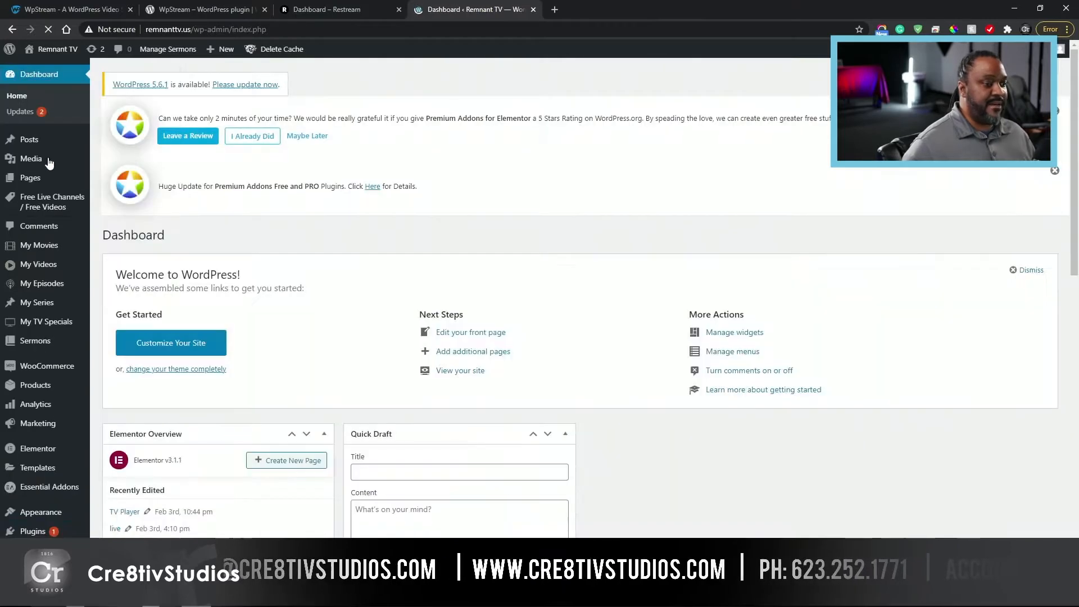
mouse_move(46, 207)
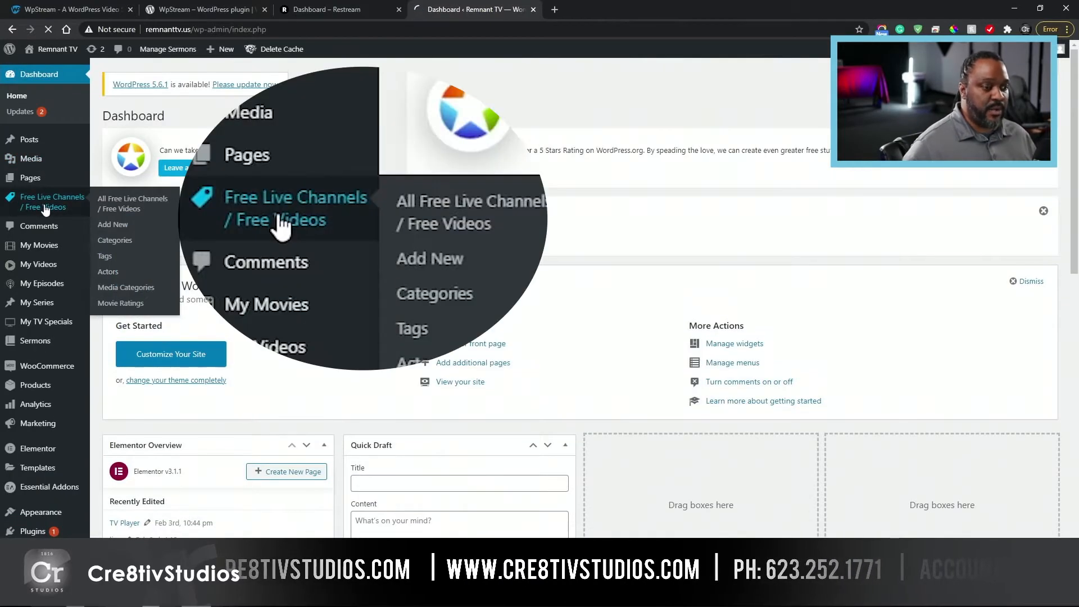
left_click(46, 206)
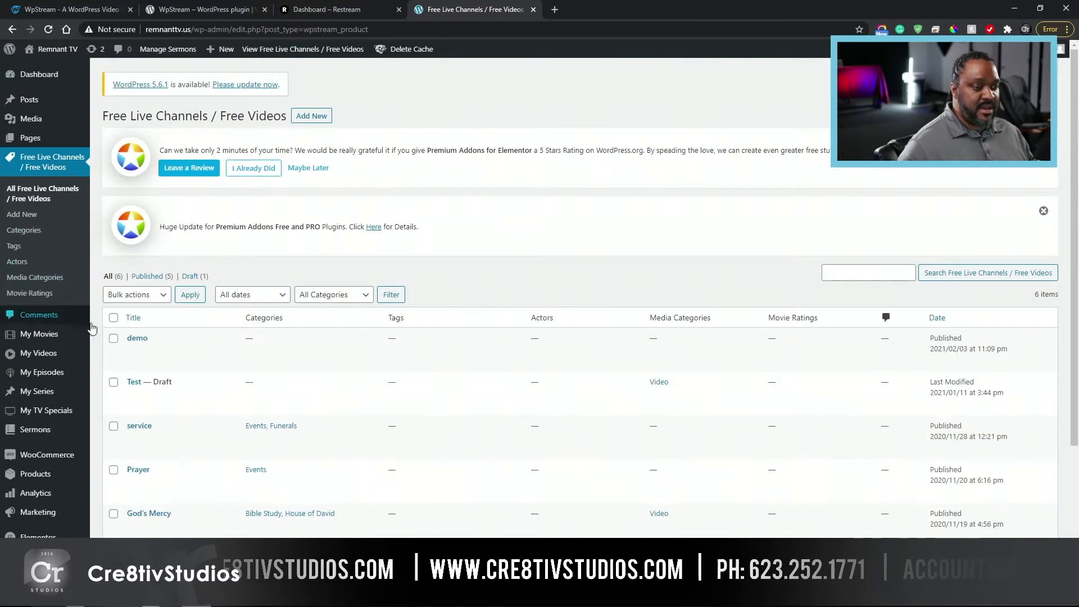
left_click(321, 117)
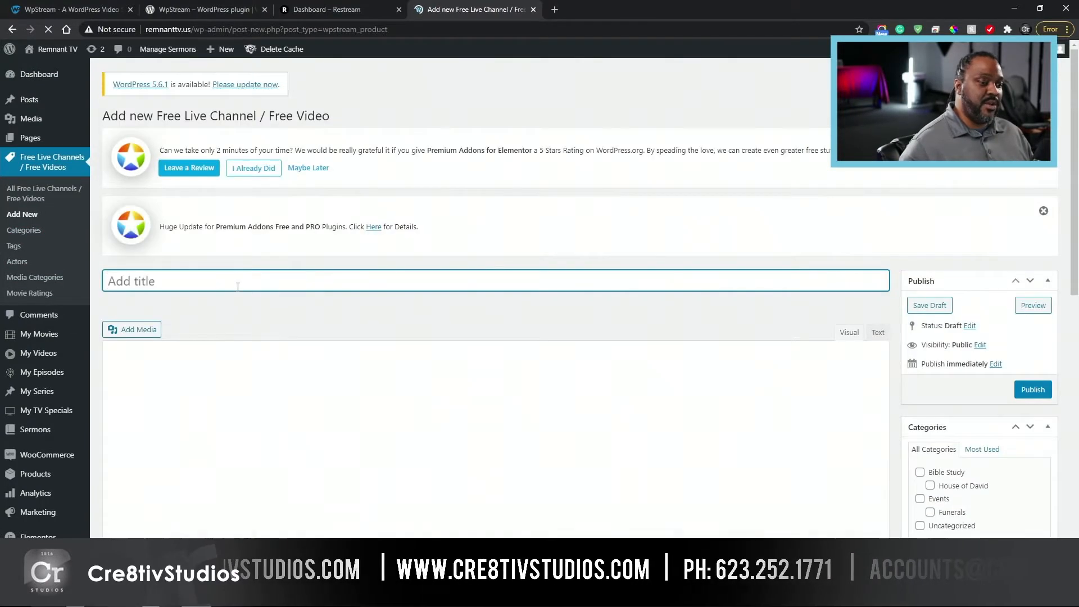
type("demostream")
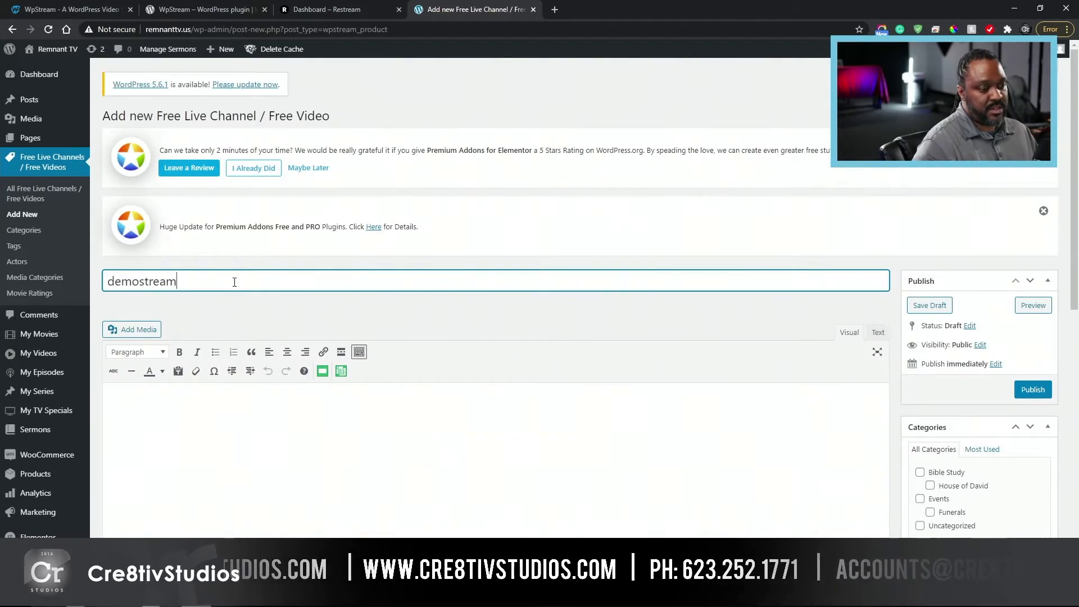
left_click(1031, 389)
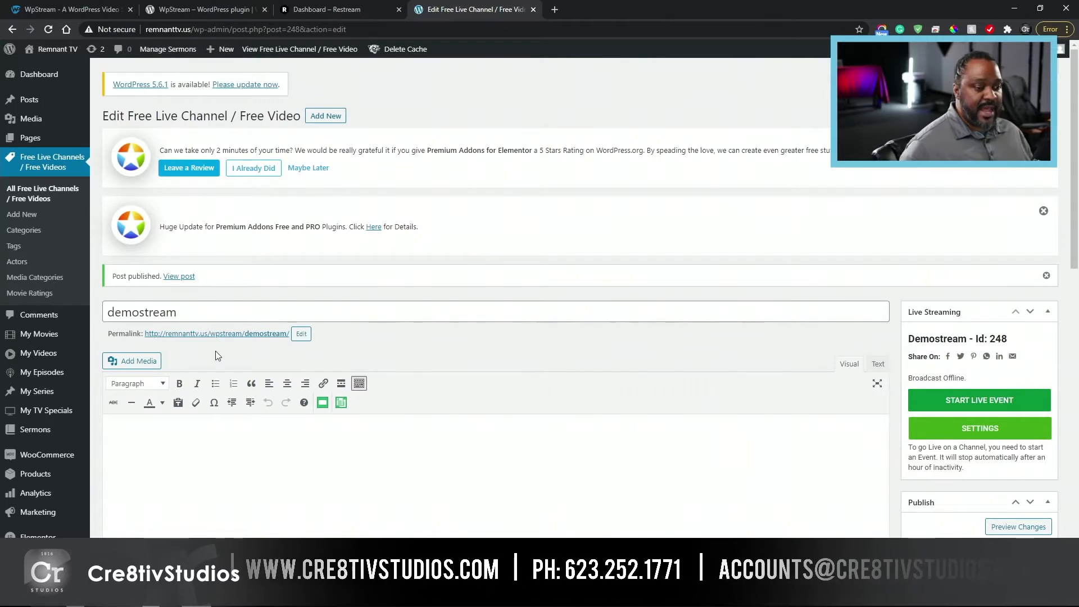
Step: View the demostream channel's public page by opening its permalink in a new tab
right_click(231, 340)
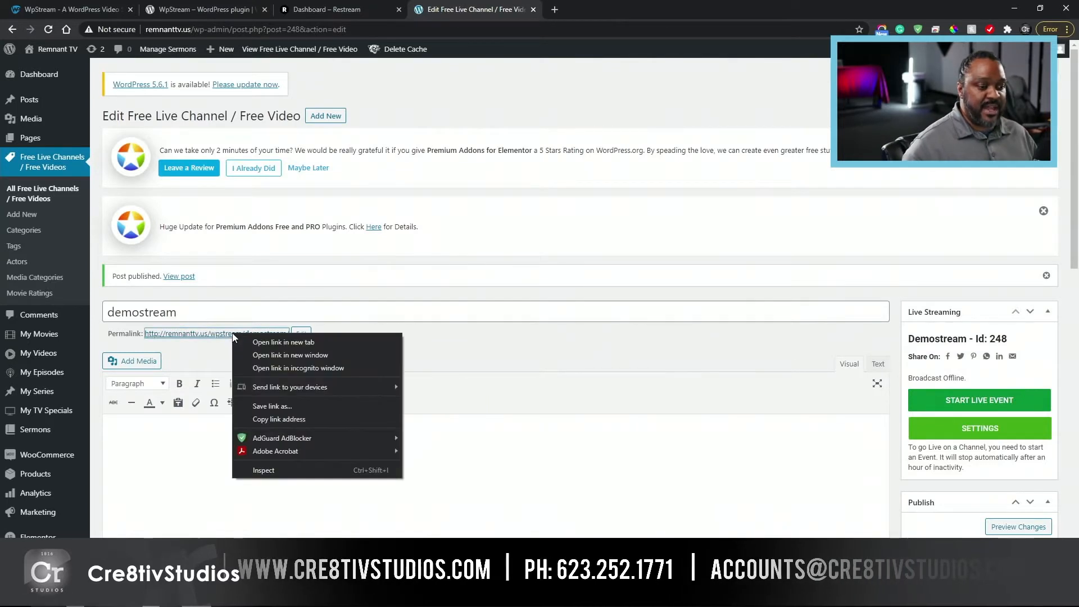
left_click(270, 344)
left_click(576, 8)
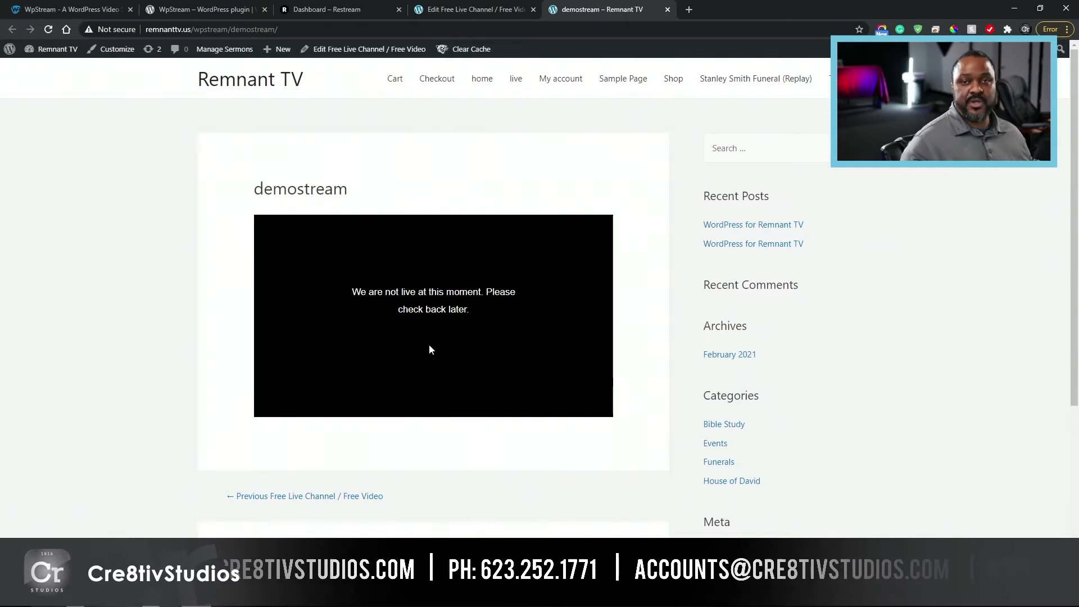
Step: Return to editing the demostream channel and start its live event
left_click(471, 10)
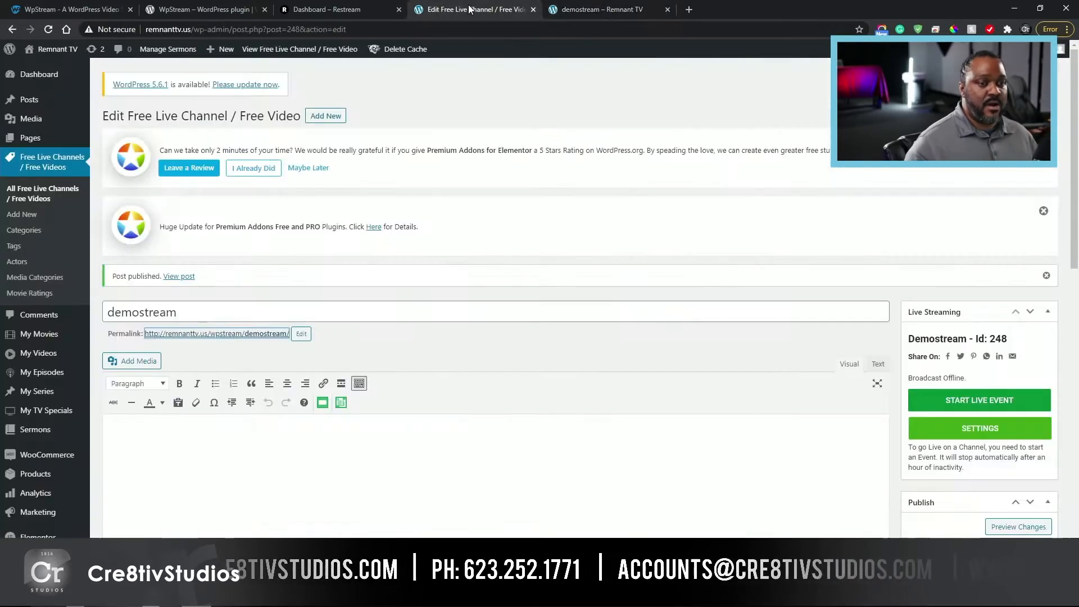
scroll(979, 382, "down", 4)
scroll(979, 382, "up", 3)
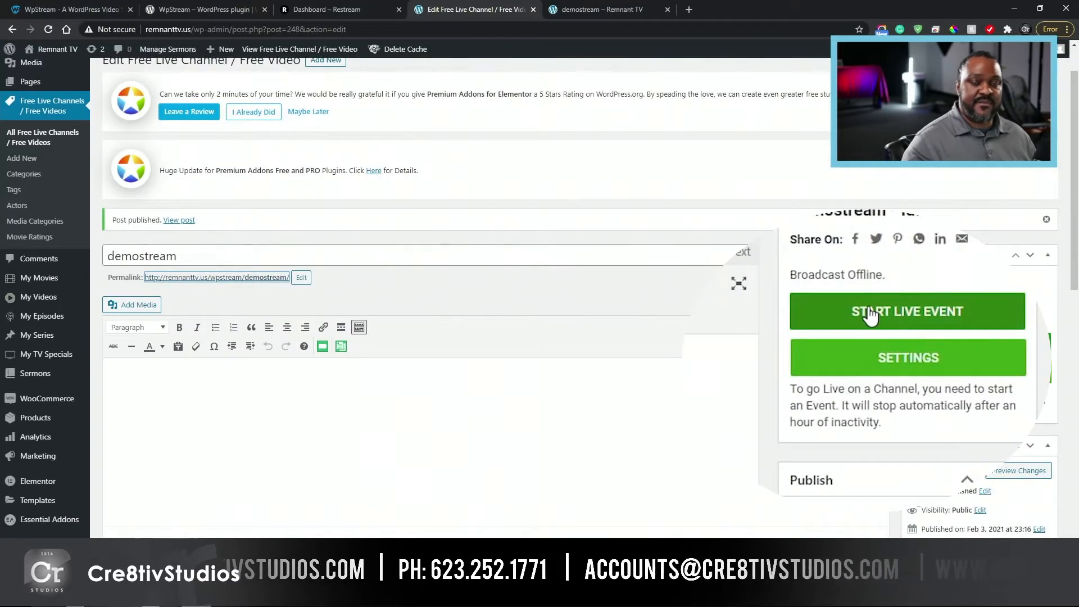
left_click(957, 346)
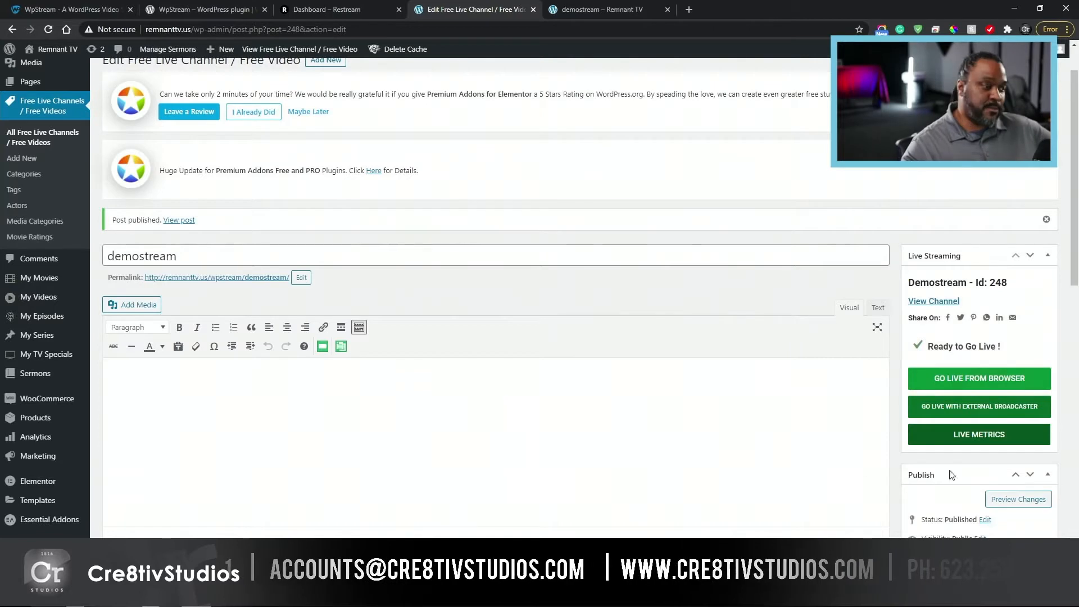
Step: Open the browser broadcaster for demostream, select OBS Virtual Camera as the camera, check the resolution options, and close it without broadcasting
left_click(1002, 381)
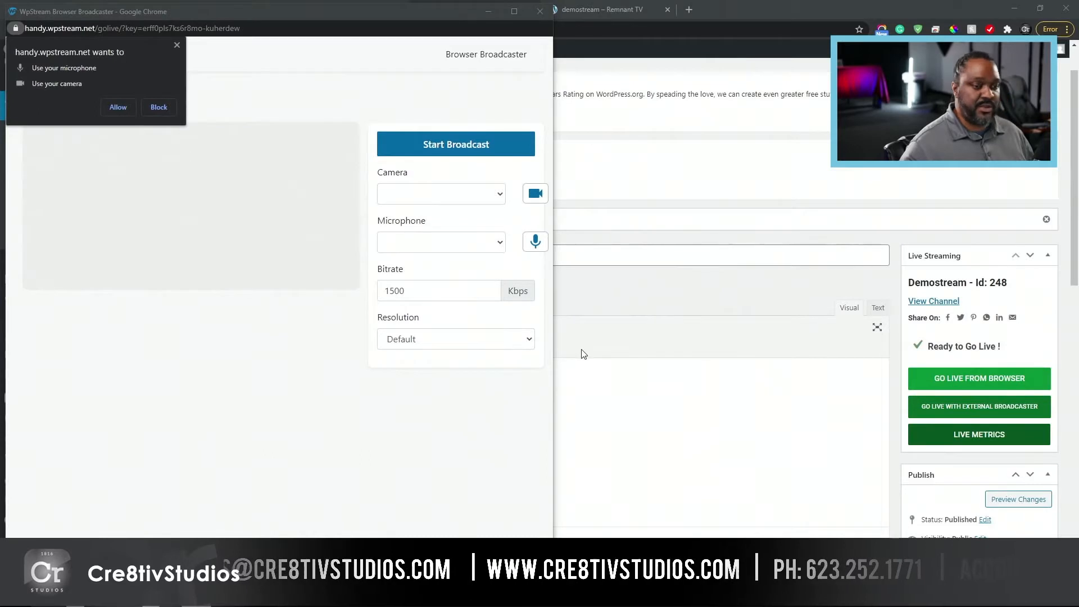
left_click(485, 197)
left_click(479, 286)
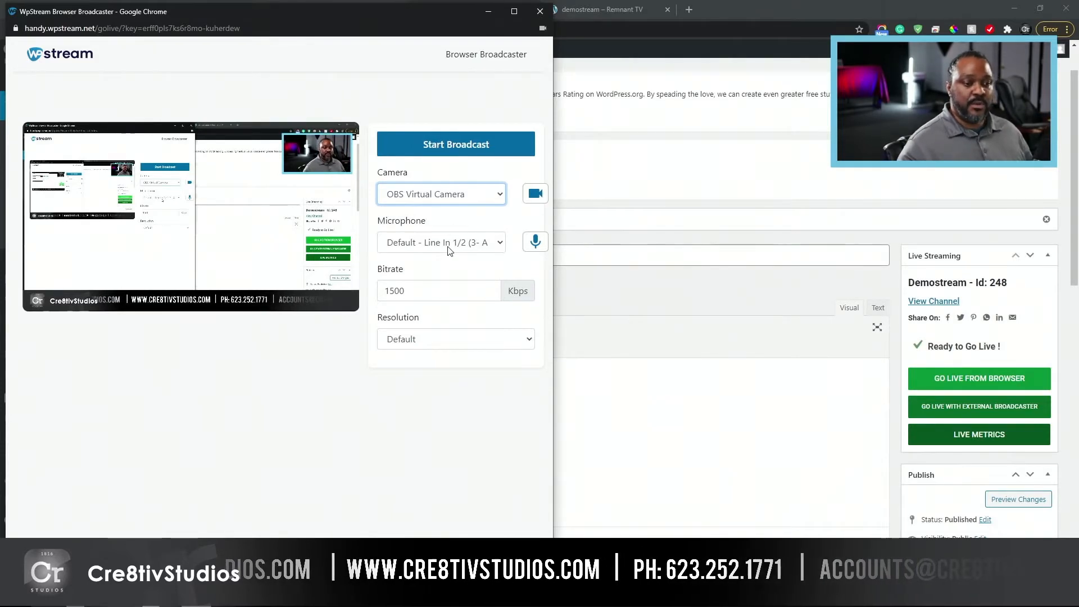
left_click(443, 342)
left_click(443, 342)
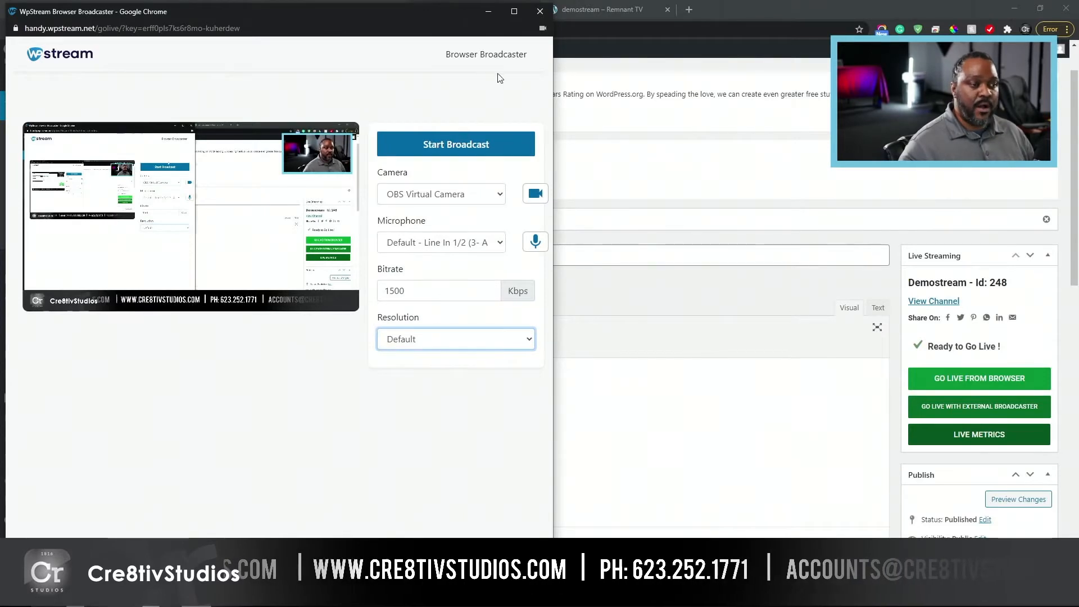
left_click(540, 12)
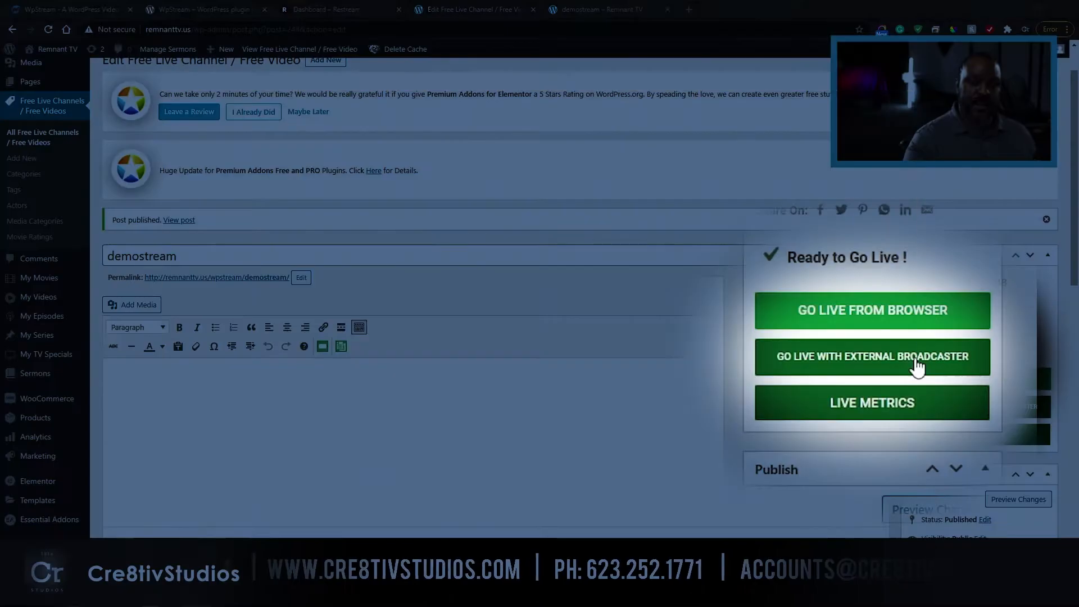
Step: Reveal the server address and stream key for going live on demostream with an external broadcaster
left_click(1006, 410)
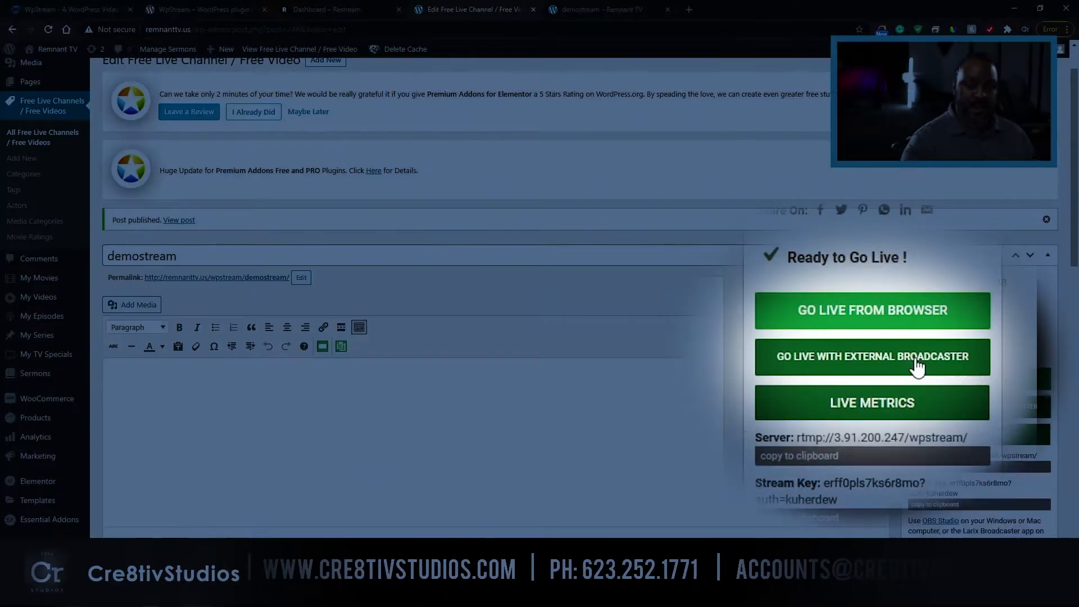
scroll(950, 405, "down", 3)
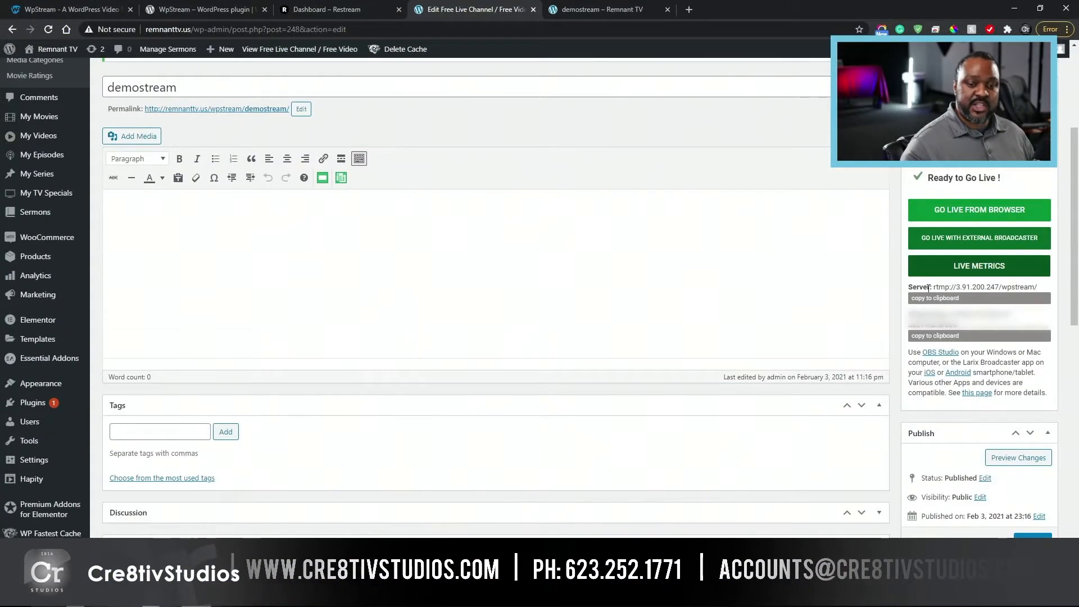
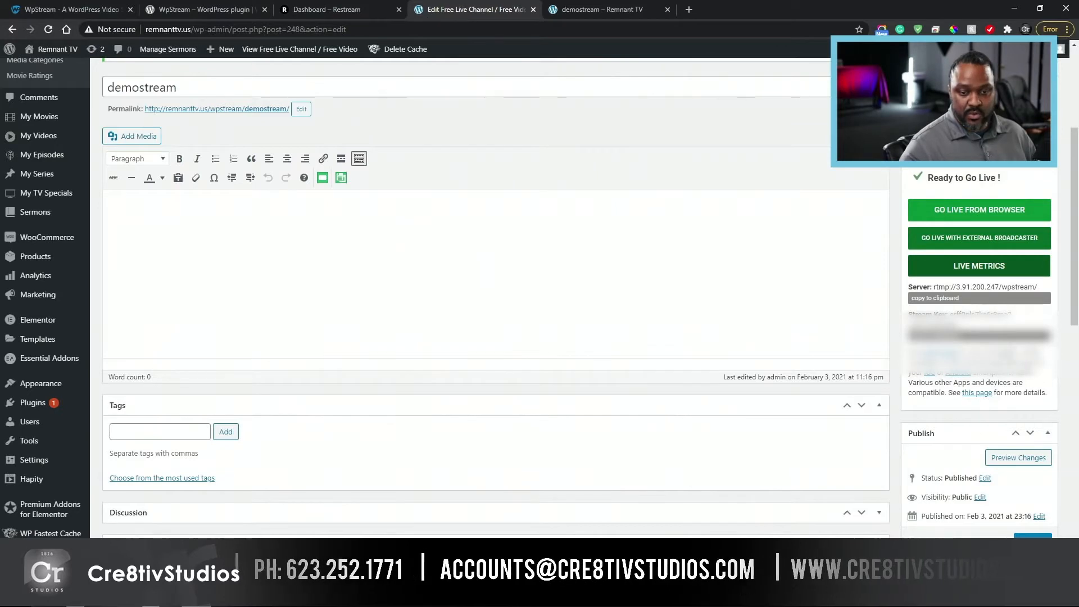
Step: Switch to Restream, paste the demostream stream key into the Custom RTMP form and add the channel
left_click(366, 11)
left_click(371, 234)
key("ctrl+v")
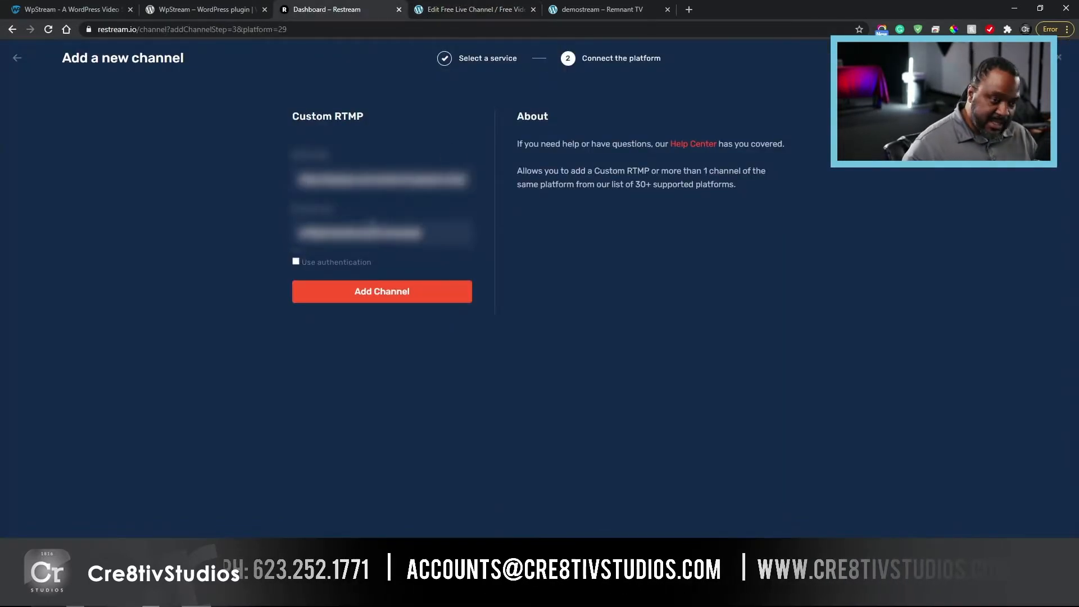
left_click(404, 293)
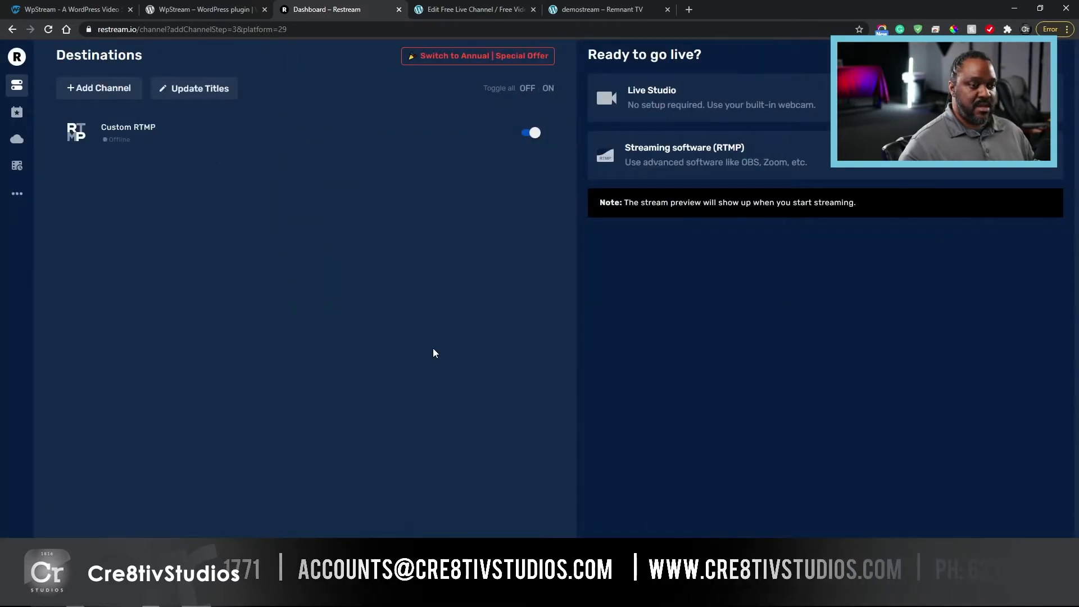
Step: Edit the Custom RTMP channel's settings to give it the display name Wordpress Website, and save
left_click(499, 134)
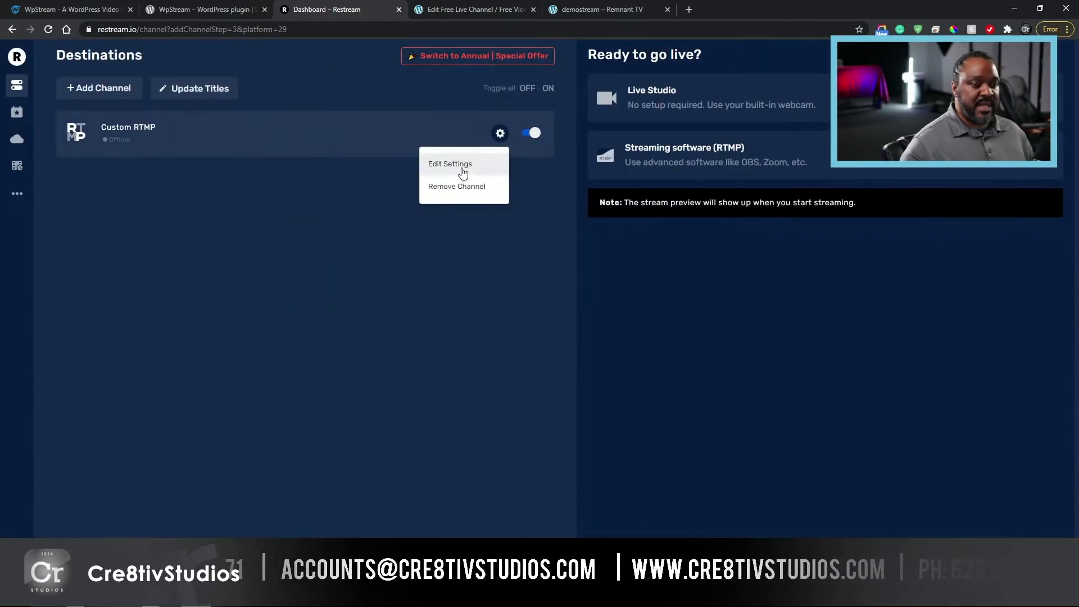
left_click(462, 172)
left_click(489, 129)
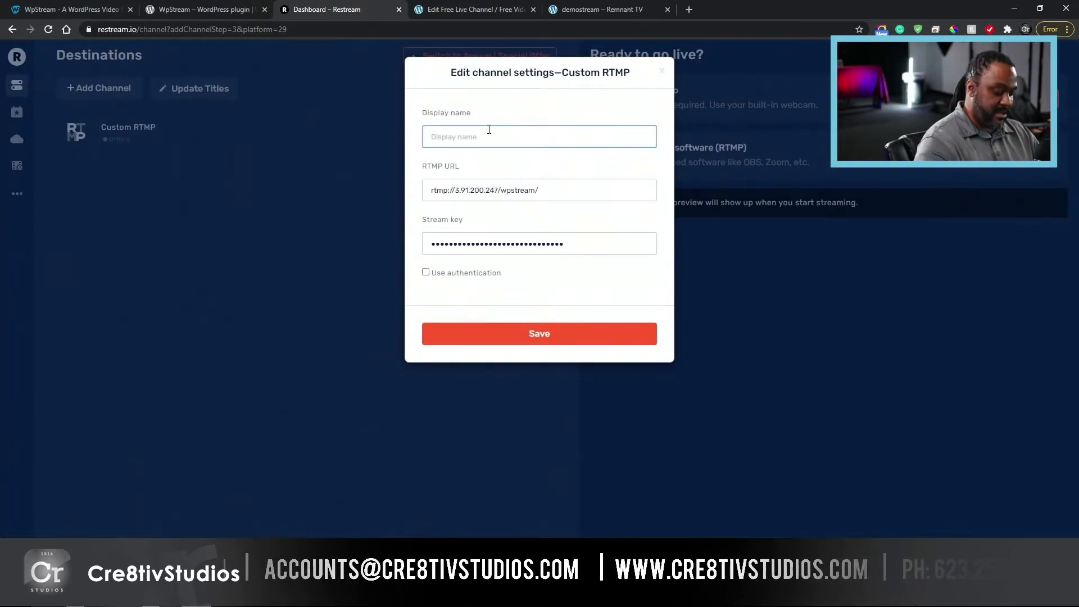
type("W")
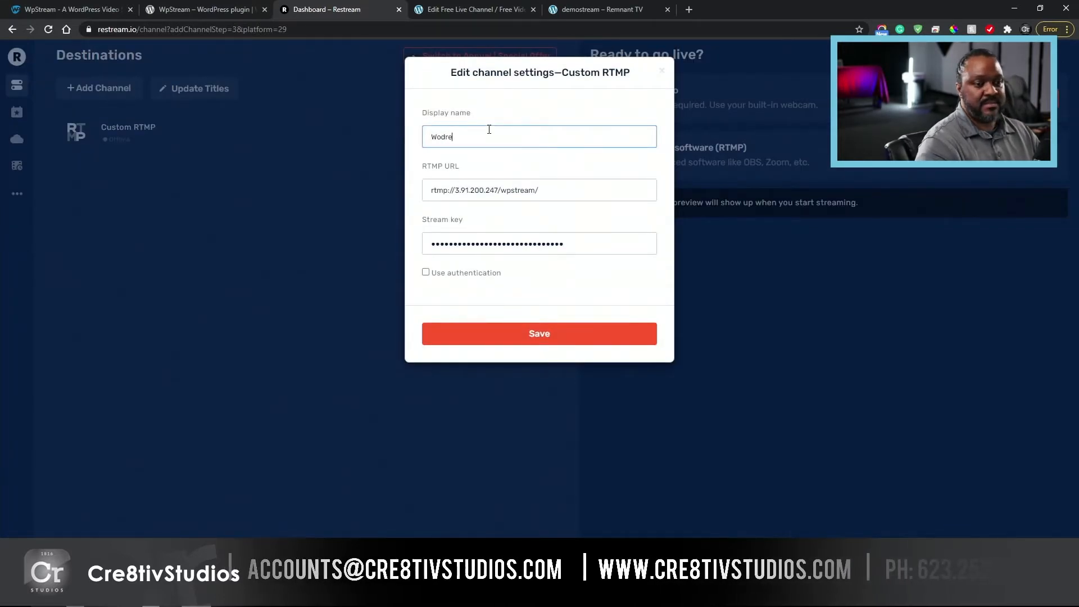
type("ordpress S")
type("ebsite")
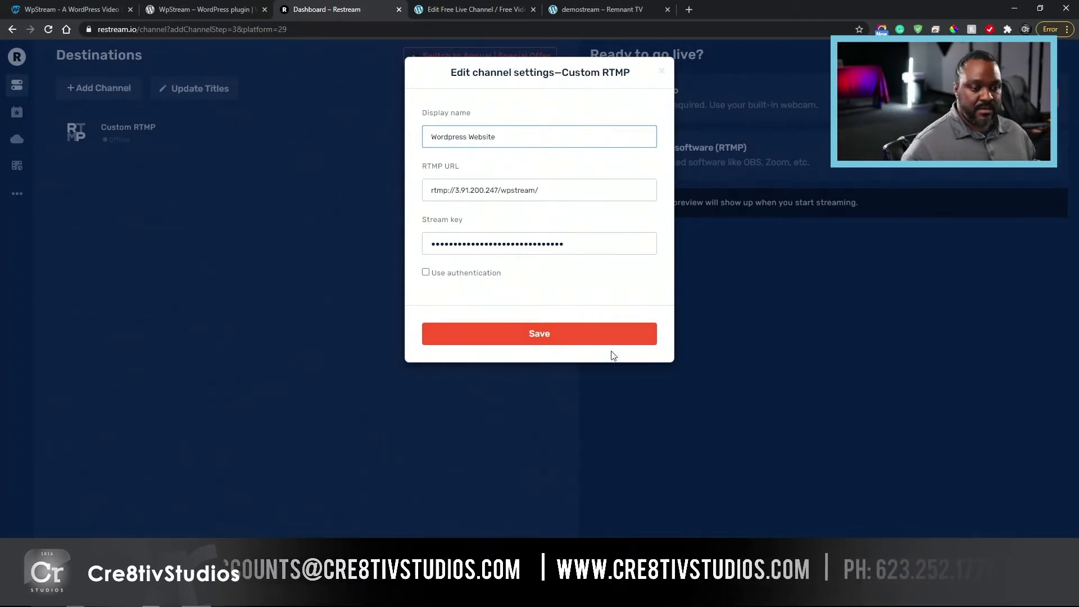
left_click(559, 334)
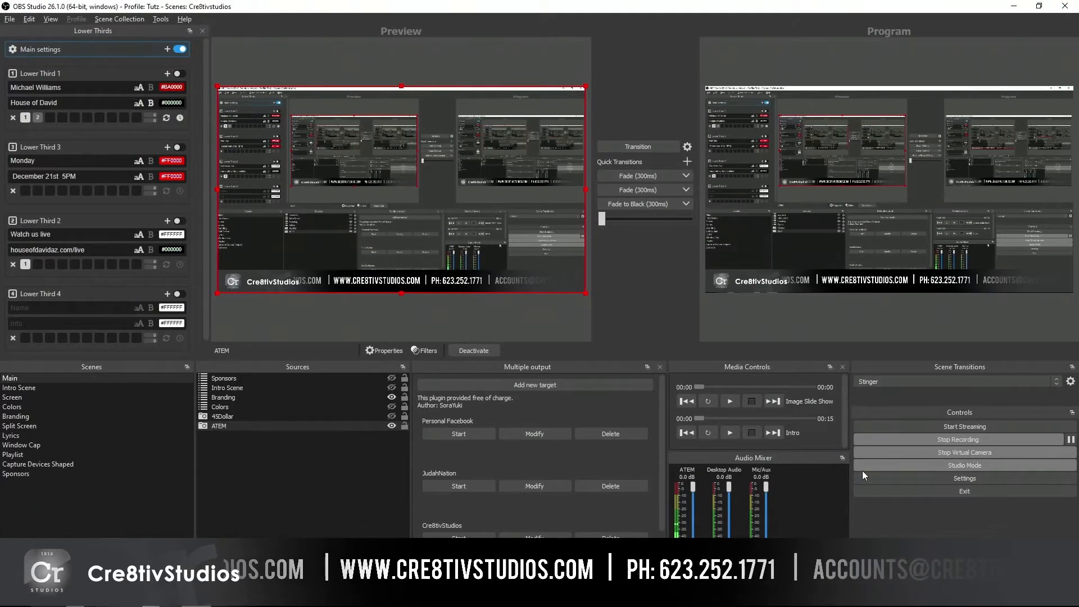
Step: In OBS Studio, check which streaming service and server are set in the stream settings, and leave without changes
left_click(953, 478)
left_click(312, 151)
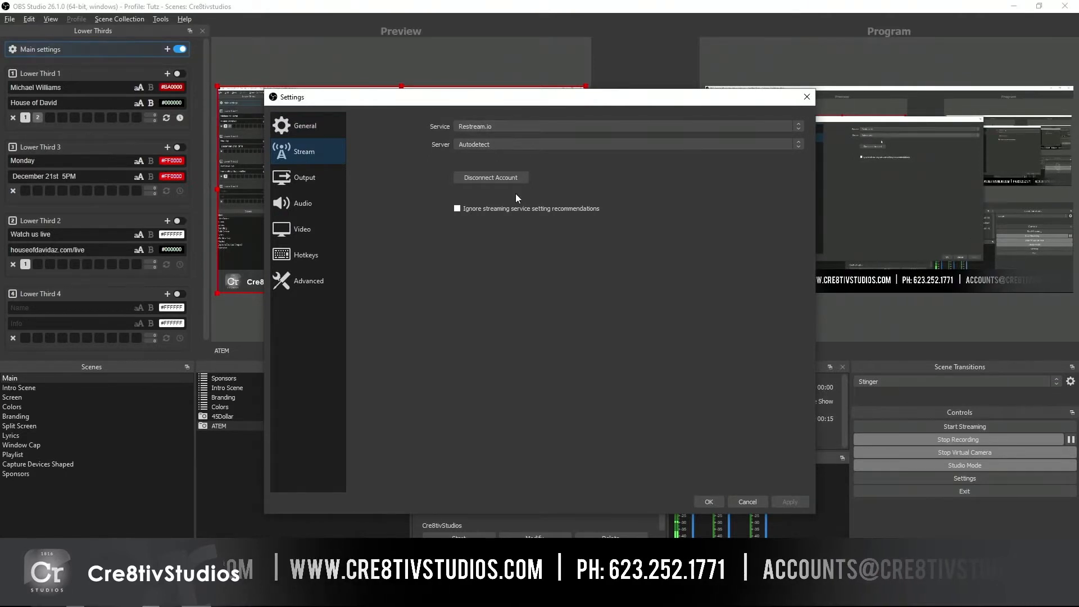
left_click(747, 501)
Step: Return to Restream in the browser and view the recordings kept in Video Storage
key("alt+Tab")
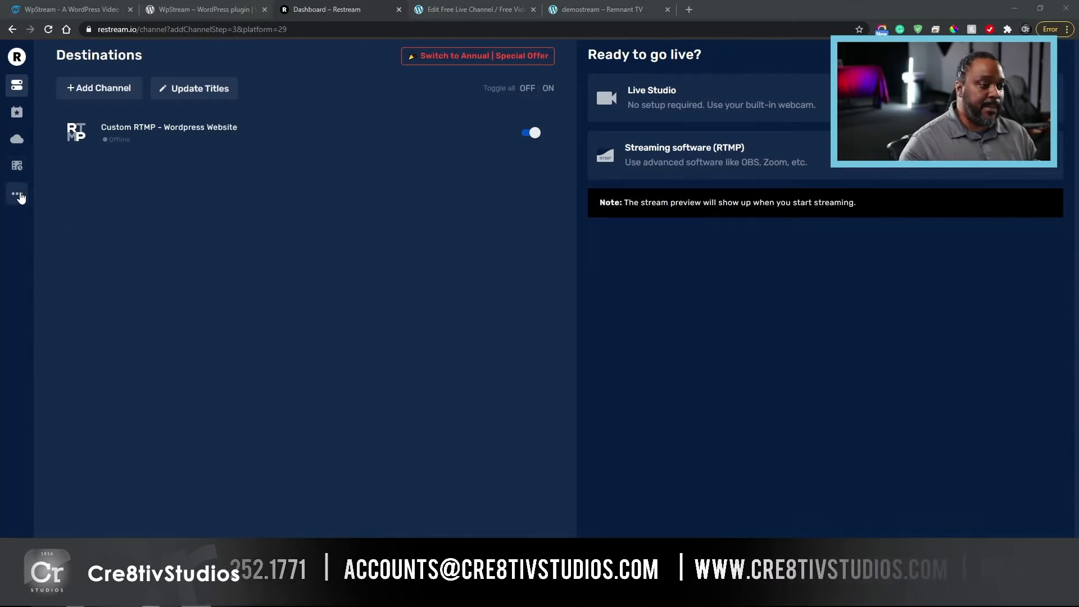
left_click(77, 148)
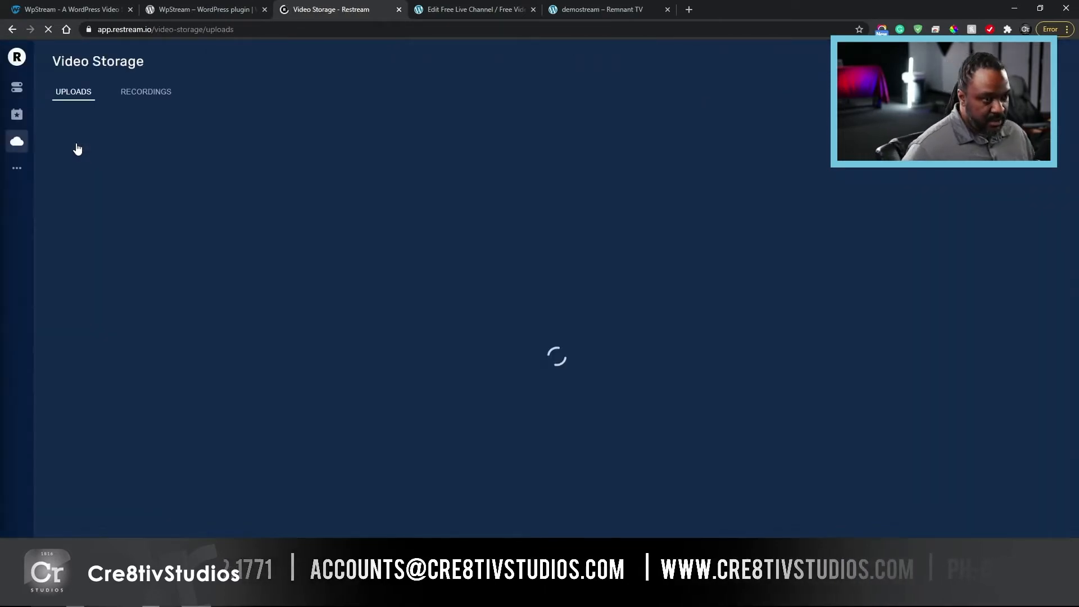
left_click(168, 97)
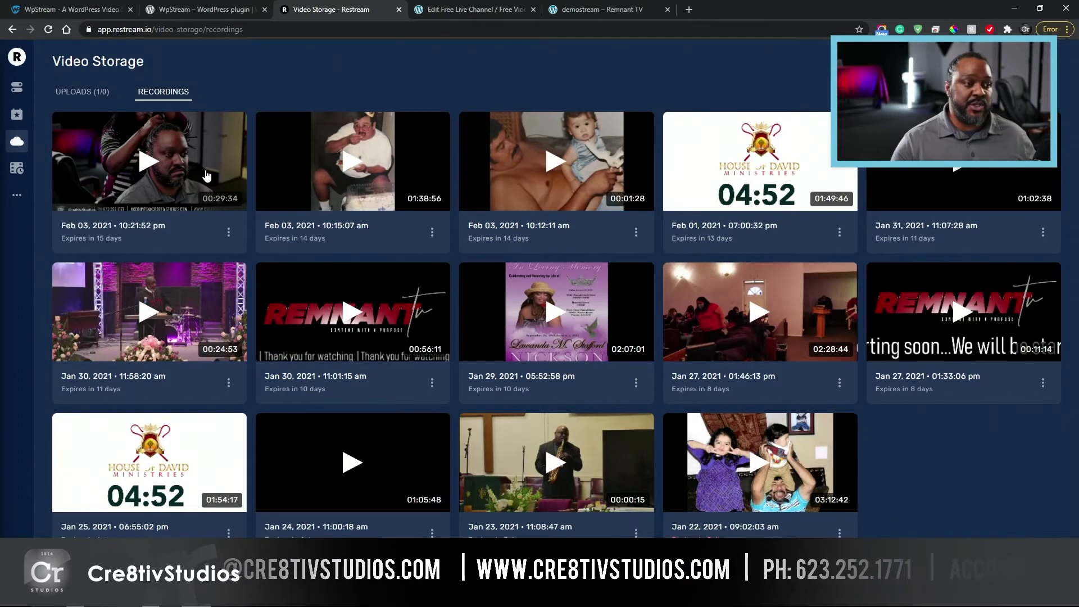
Step: Open the WpStream account dashboard on wpstream.net and highlight the available storage value
left_click(72, 9)
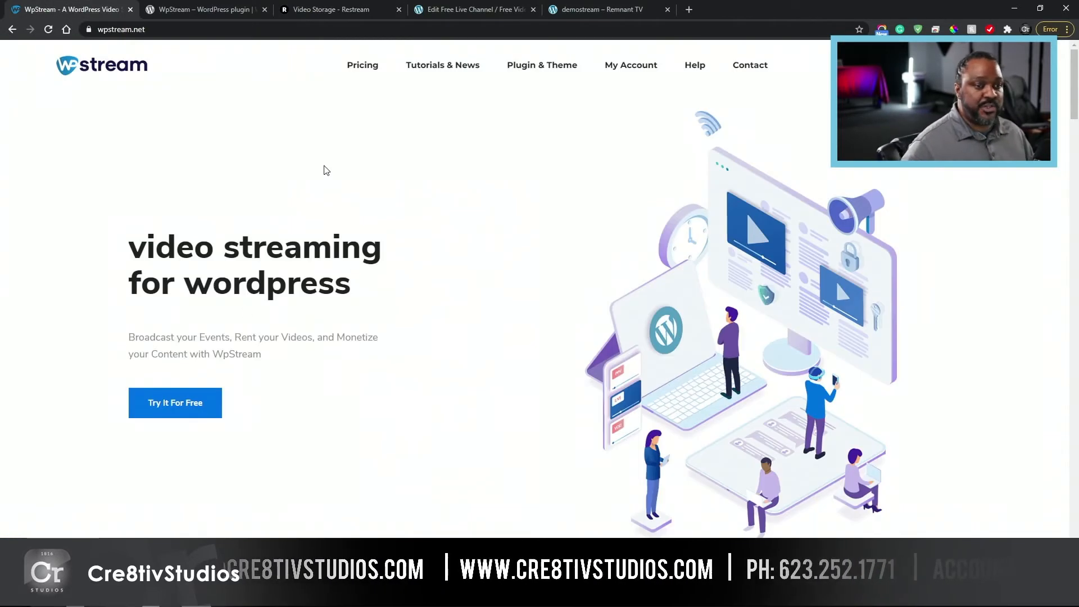
left_click(613, 66)
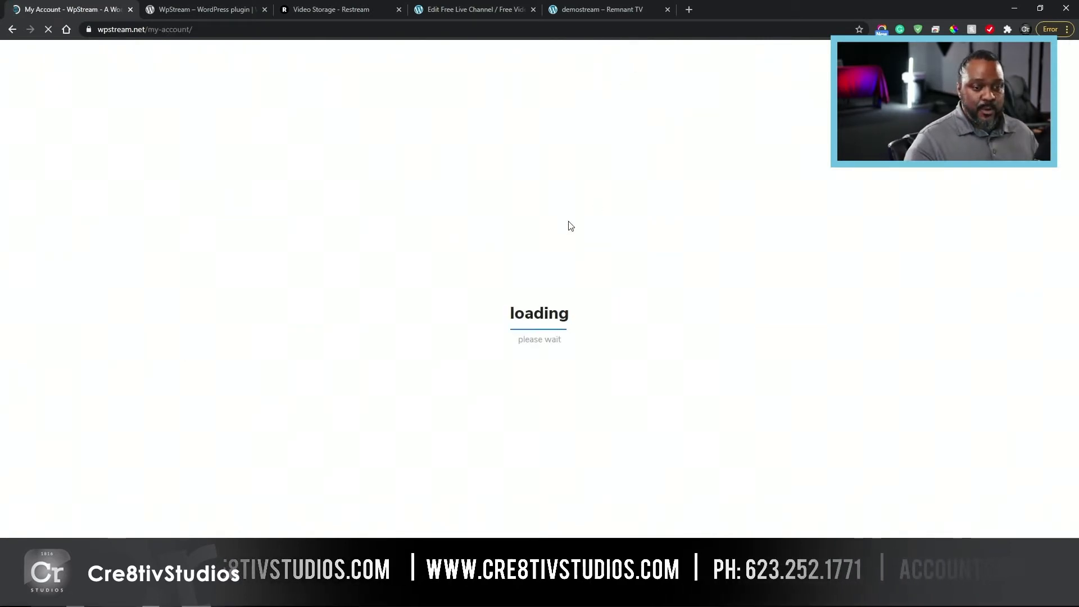
left_click_drag(811, 251, 767, 255)
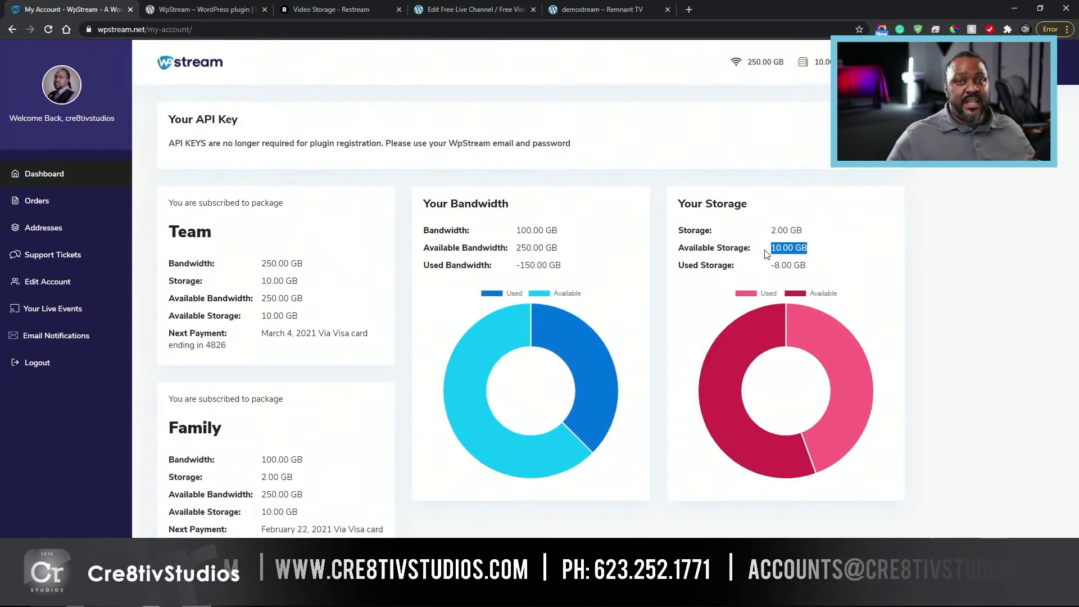
Step: Revisit the demostream public page, its channel editor, the WpStream account and the WpStream plugin page on WordPress.org
left_click(598, 10)
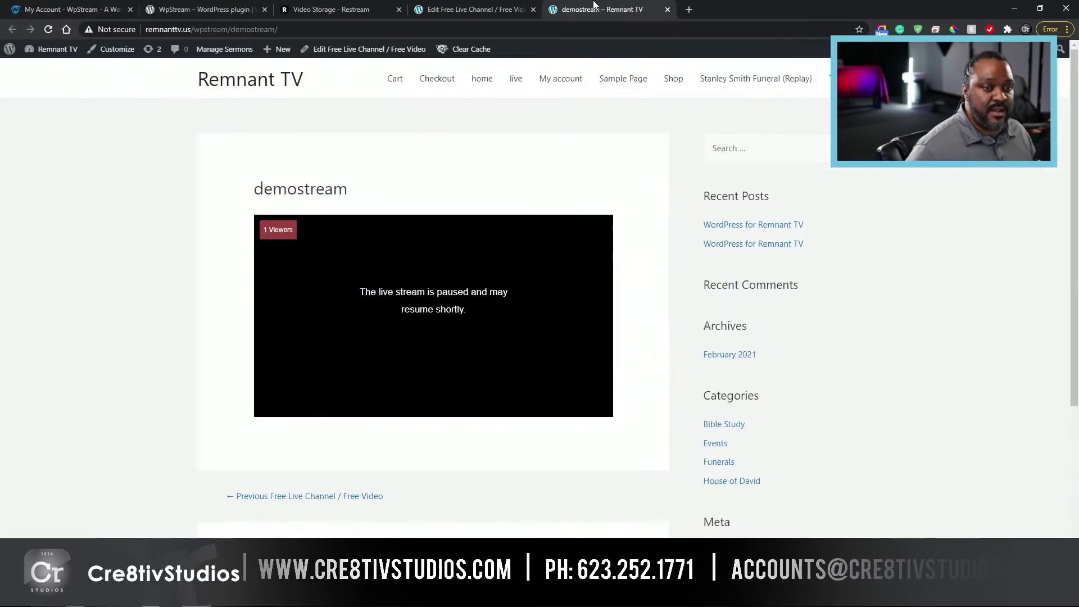
left_click(469, 9)
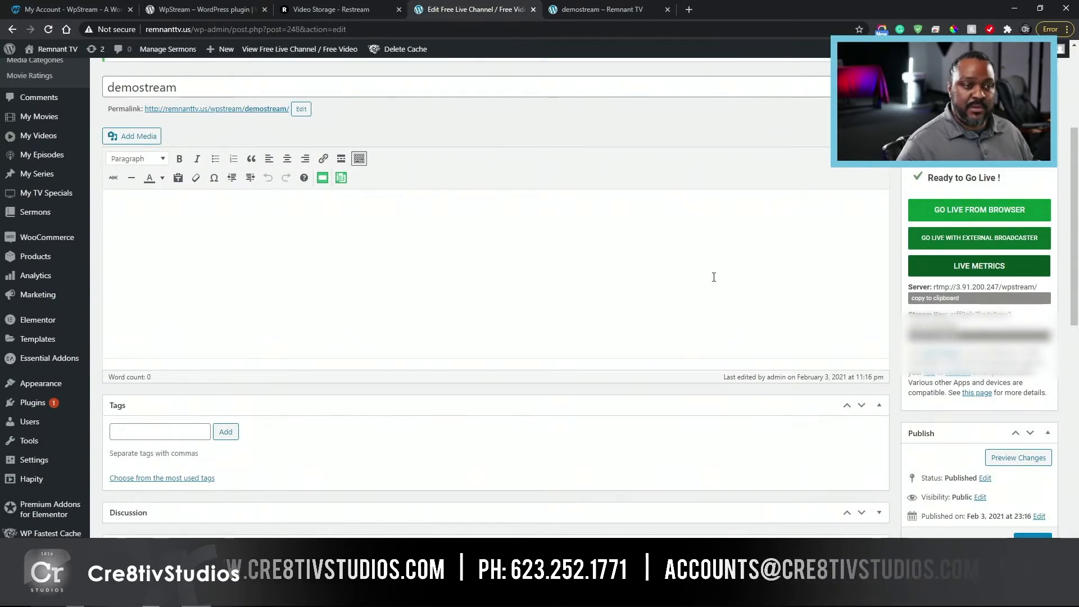
left_click(99, 9)
left_click(205, 6)
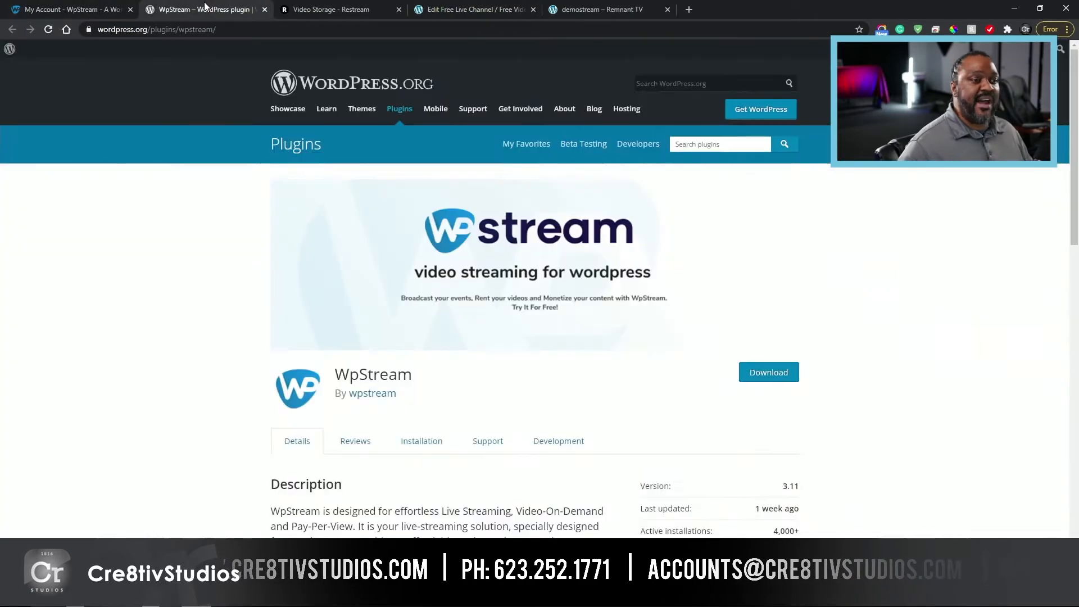
Step: Go back to Restream's destinations dashboard and check the live broadcast on the demostream public page
left_click(337, 7)
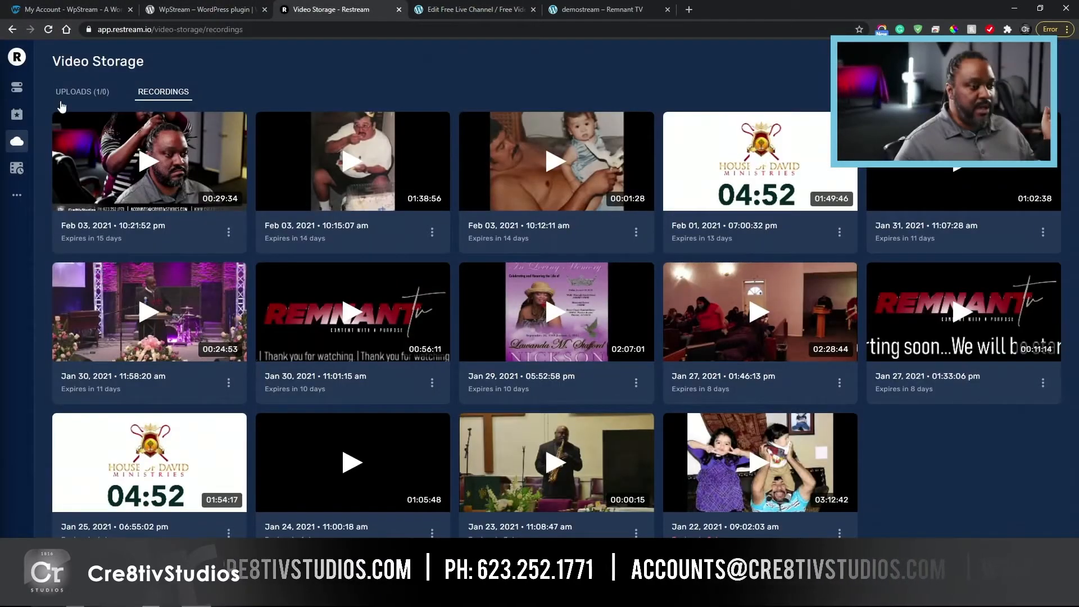
left_click(17, 87)
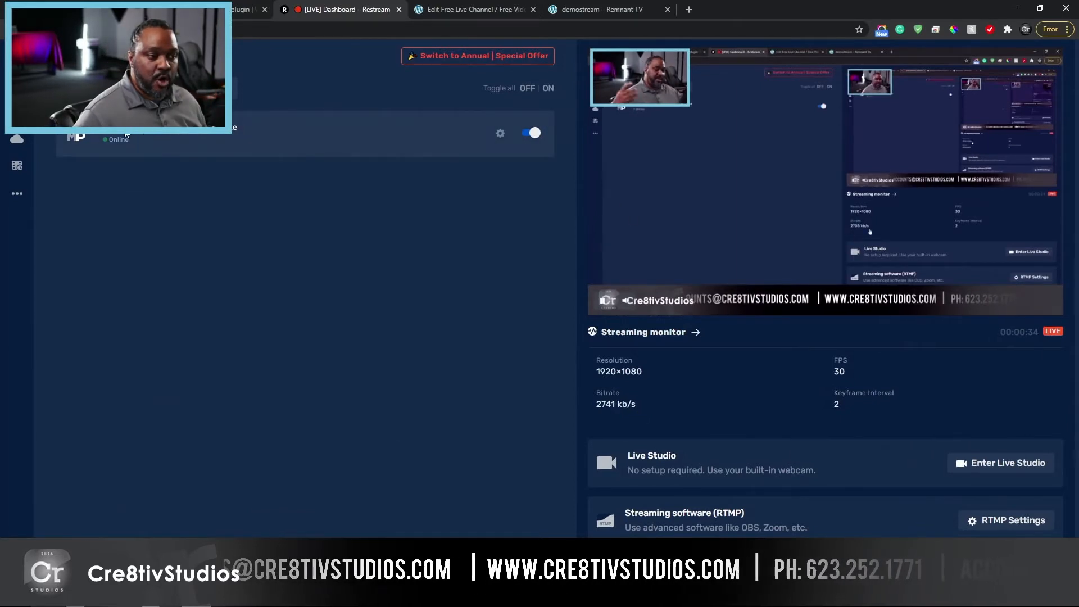
left_click(574, 8)
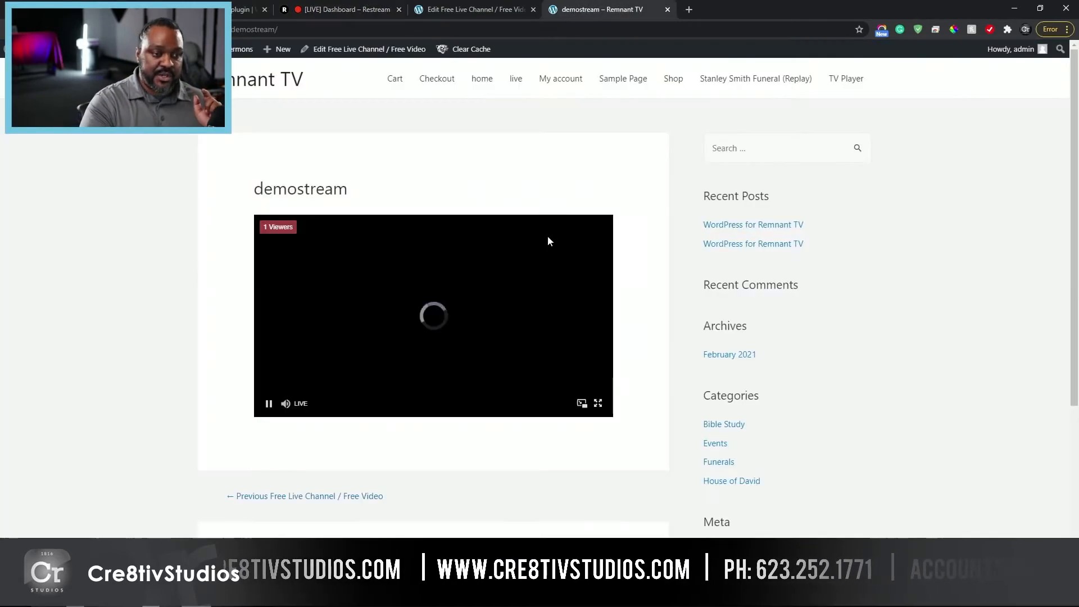